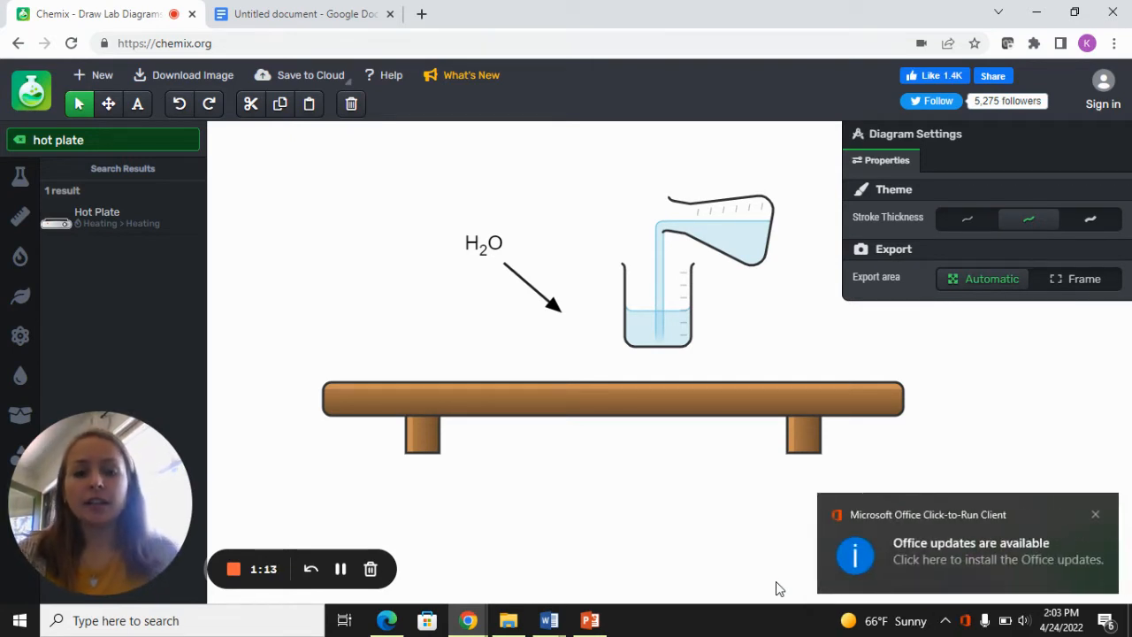
# Step: Move the beaker beside the arrowhead and reposition the conical flask so its stream pours into the beaker
pyautogui.click(1095, 515)
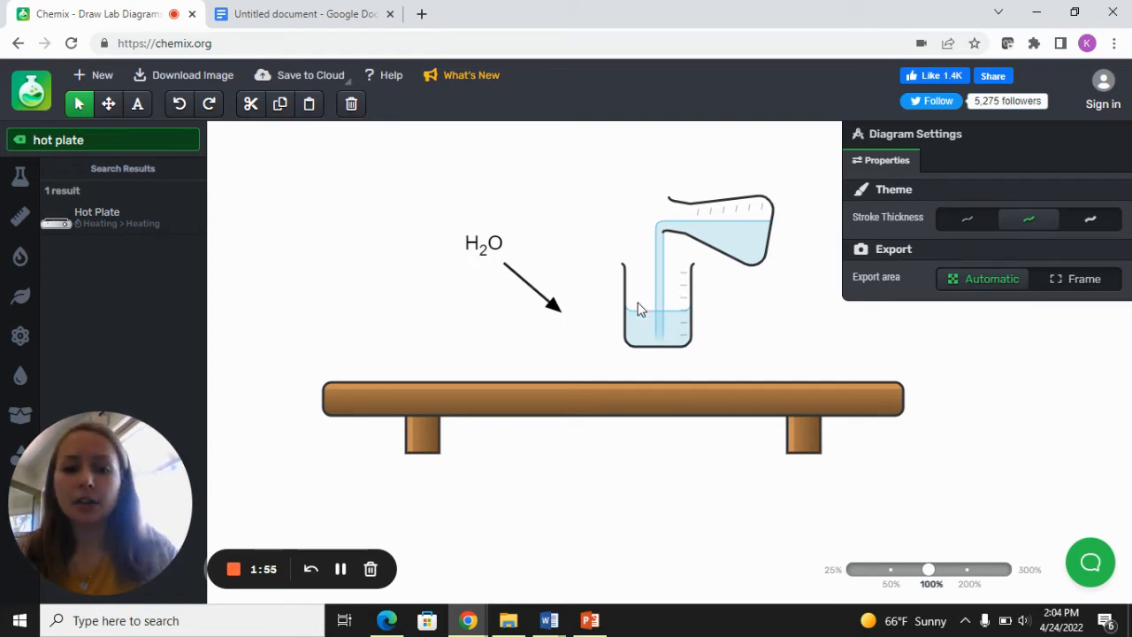
pyautogui.moveTo(641, 310); pyautogui.dragTo(591, 297)
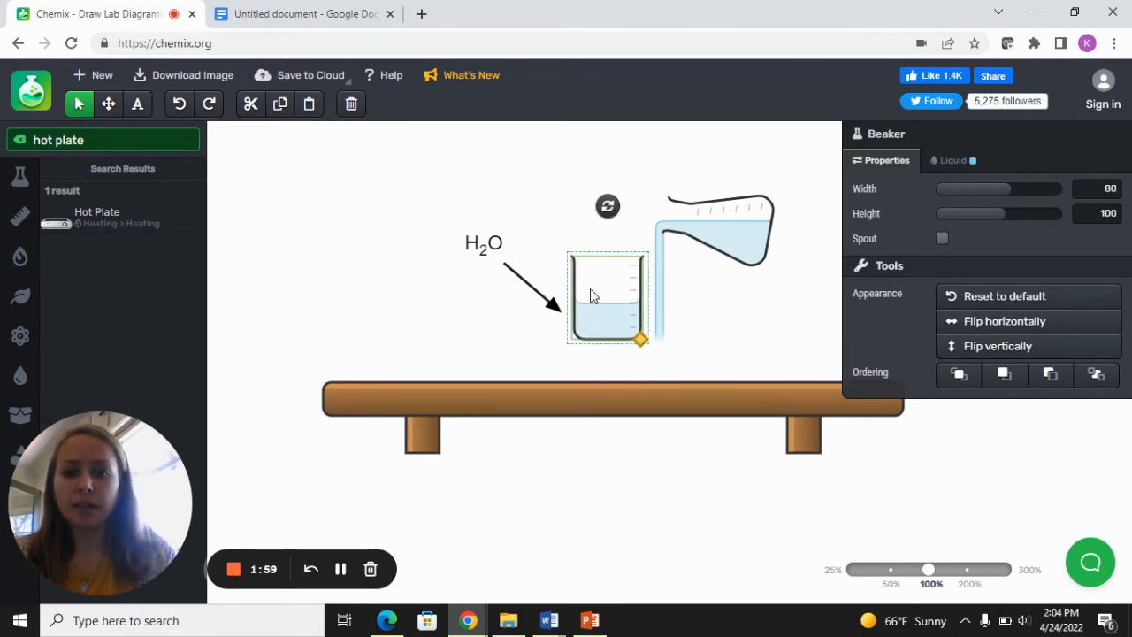
pyautogui.click(730, 221)
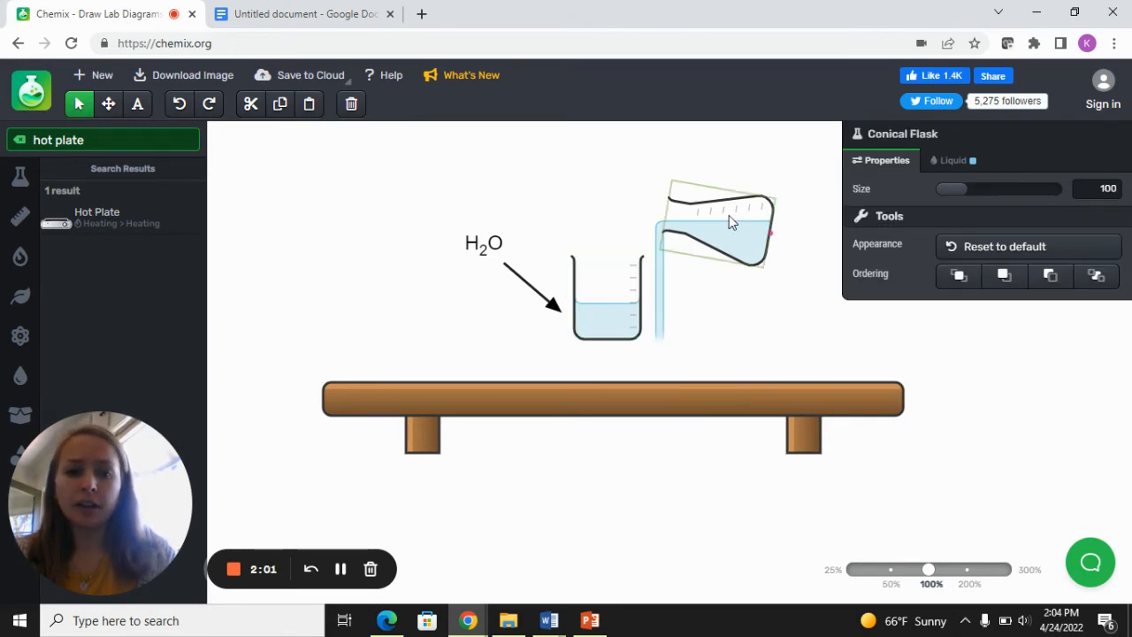
pyautogui.moveTo(730, 221); pyautogui.dragTo(698, 212)
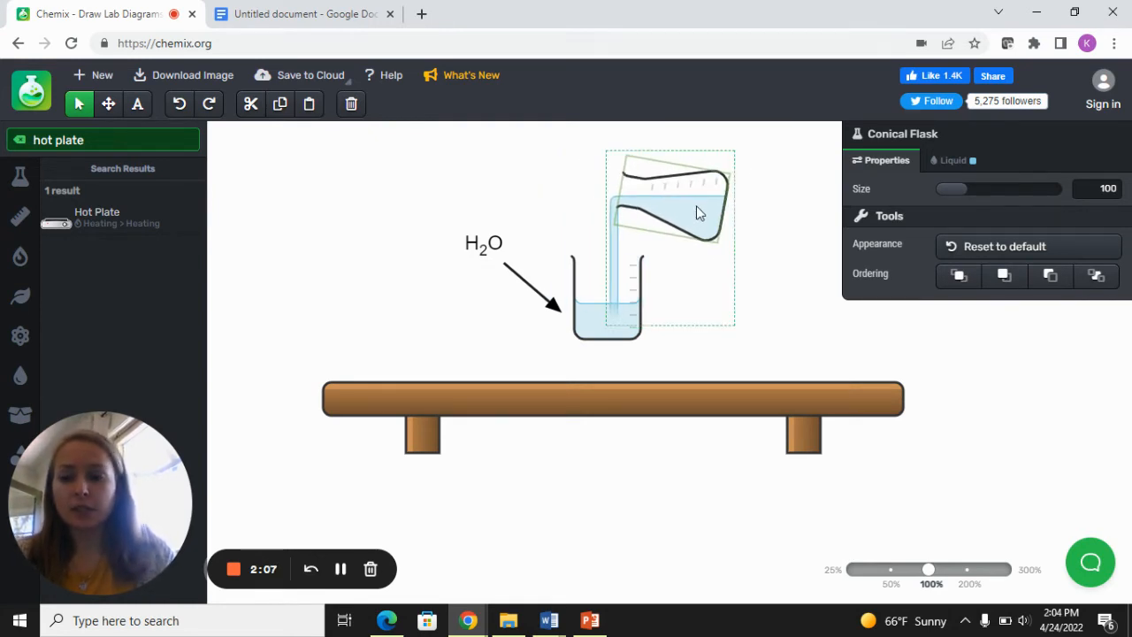
pyautogui.click(752, 295)
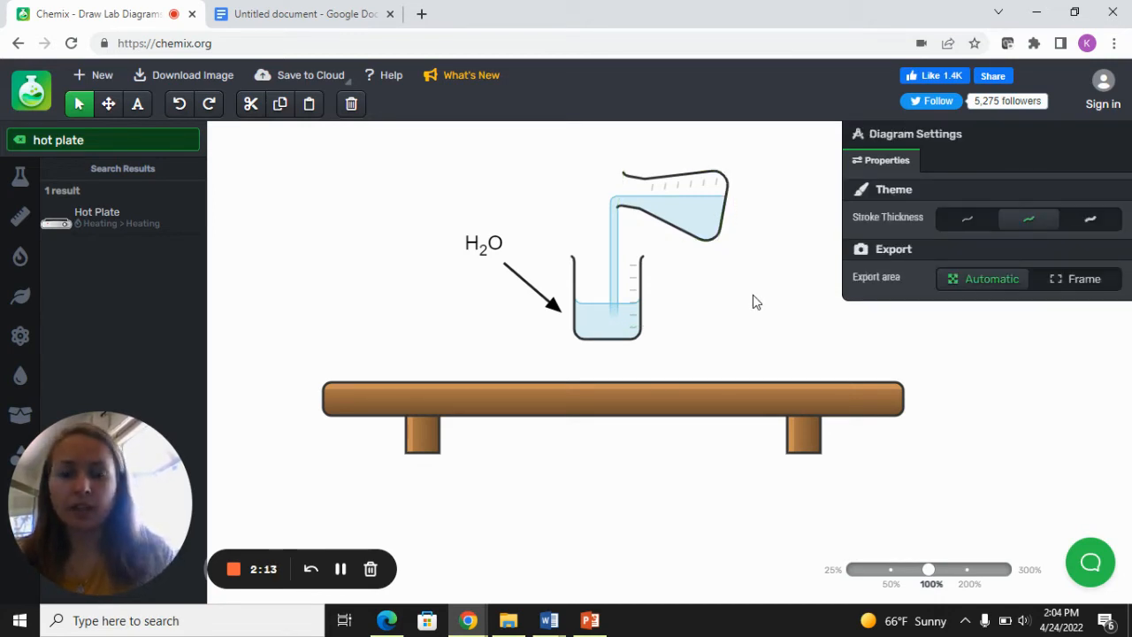
# Step: Search the apparatus library for "hot plate" and add the Hot Plate to the diagram
pyautogui.click(123, 144)
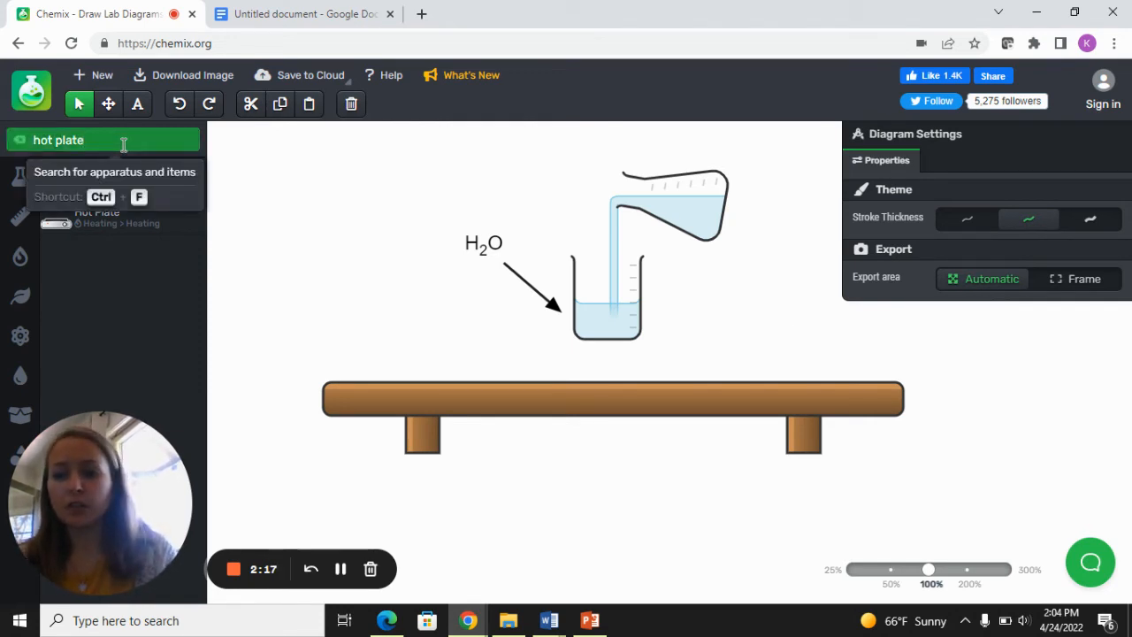
pyautogui.press('BackSpace')
pyautogui.press('BackSpace')
pyautogui.press('BackSpace')
pyautogui.press('BackSpace')
pyautogui.press('BackSpace')
pyautogui.press('BackSpace')
pyautogui.press('BackSpace')
pyautogui.press('BackSpace')
pyautogui.press('BackSpace')
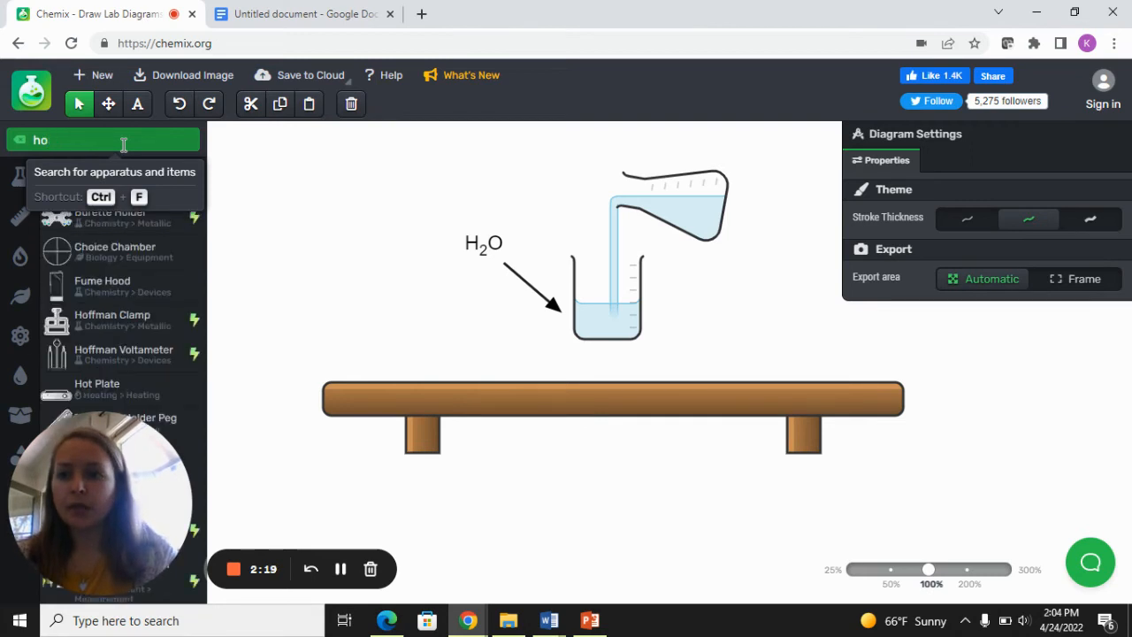
pyautogui.write('hot ')
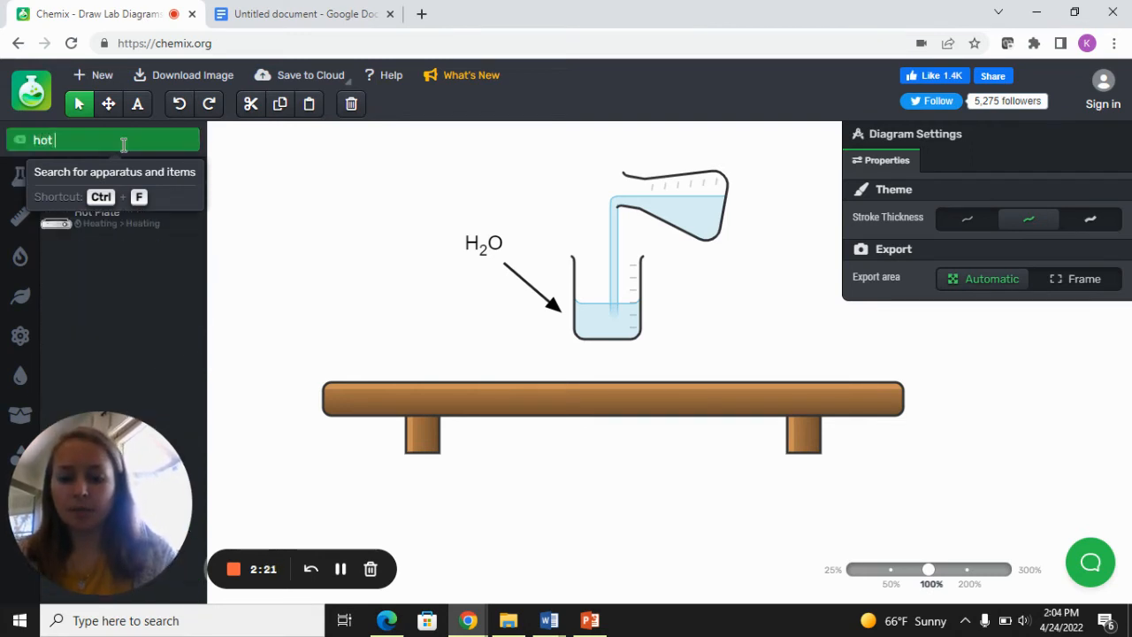
pyautogui.write('plate')
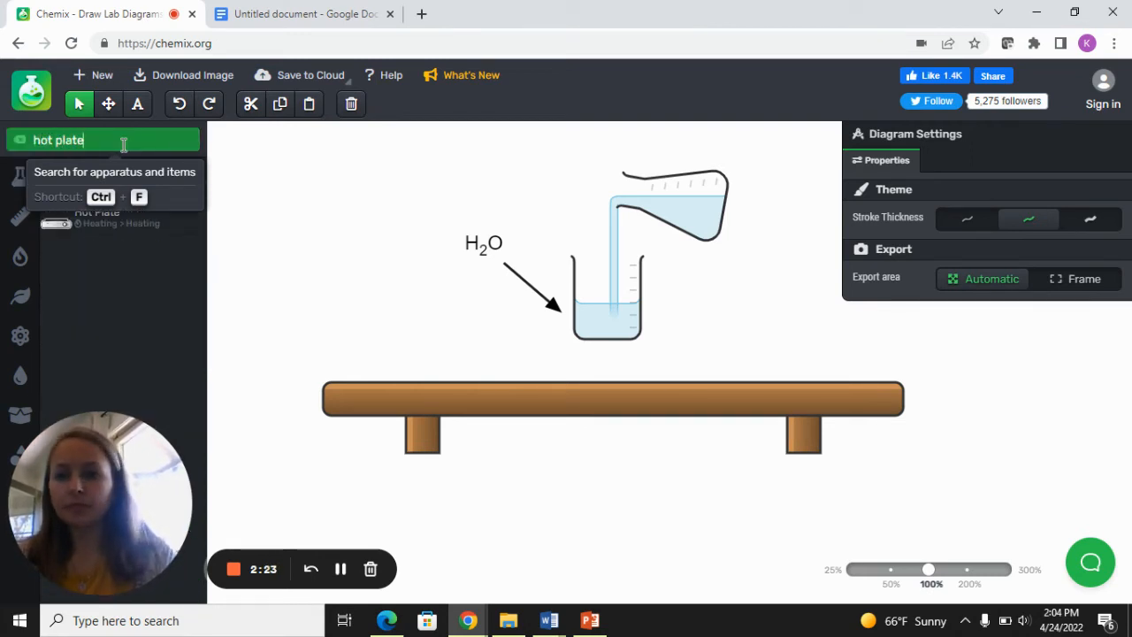
pyautogui.click(80, 225)
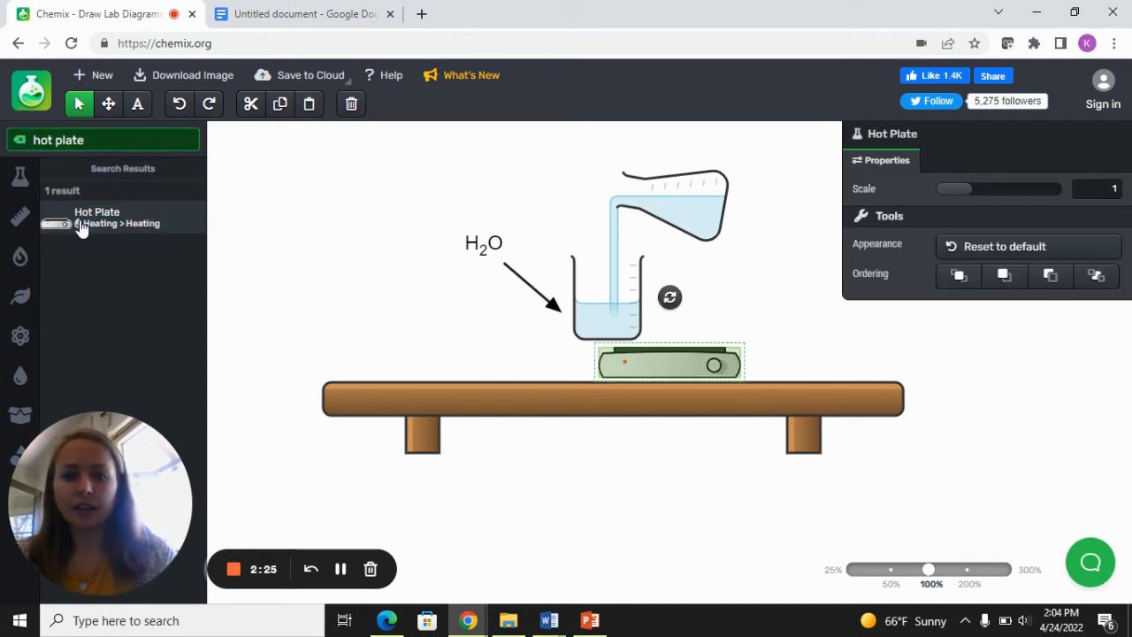
# Step: Center the hot plate on the table under the beaker and enlarge it to a scale of 1.51
pyautogui.moveTo(674, 368); pyautogui.dragTo(617, 358)
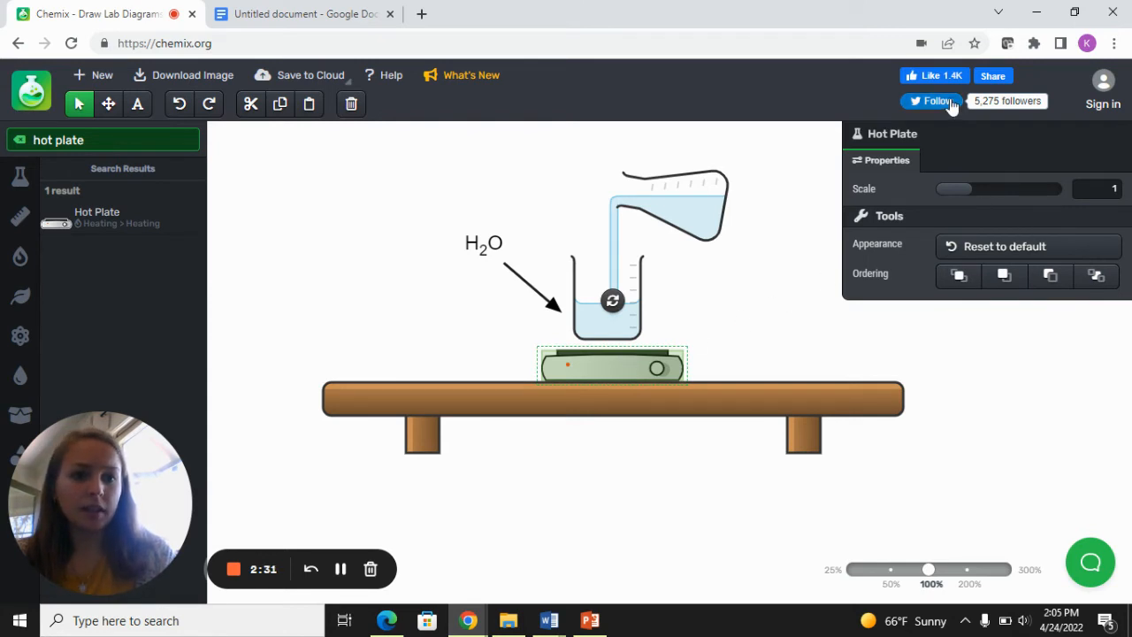
pyautogui.moveTo(957, 188); pyautogui.dragTo(1027, 187)
pyautogui.moveTo(591, 360); pyautogui.dragTo(591, 353)
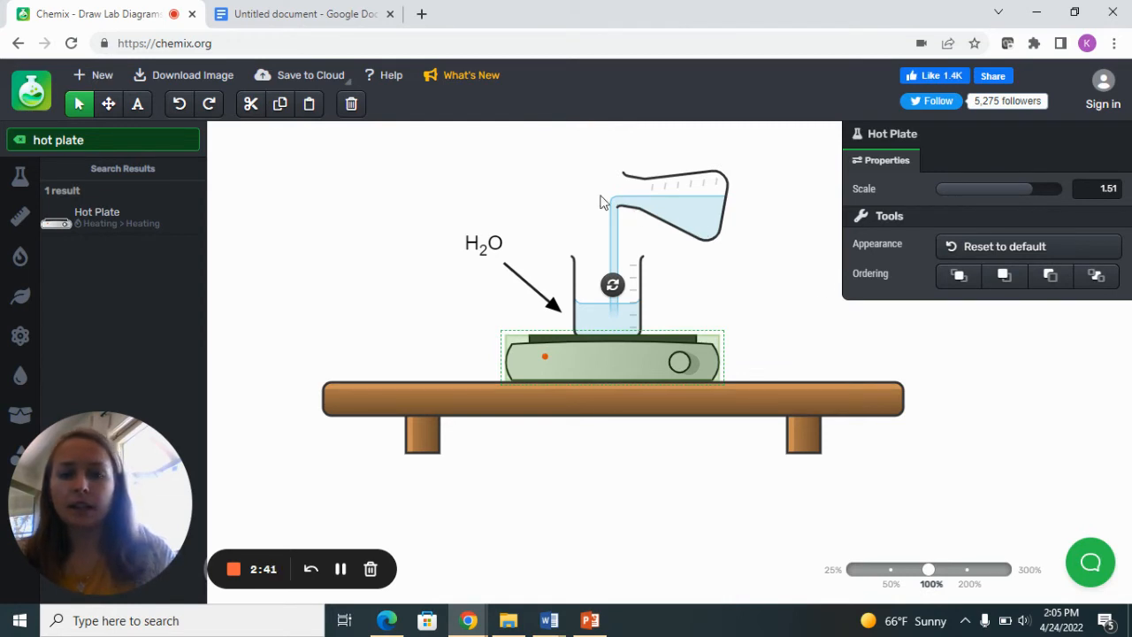
# Step: Search the apparatus library for "stir", add a Stirring Rod, and stand it in the beaker's liquid
pyautogui.click(124, 141)
pyautogui.press('BackSpace')
pyautogui.press('BackSpace')
pyautogui.press('BackSpace')
pyautogui.press('BackSpace')
pyautogui.press('BackSpace')
pyautogui.press('BackSpace')
pyautogui.press('BackSpace')
pyautogui.press('BackSpace')
pyautogui.press('BackSpace')
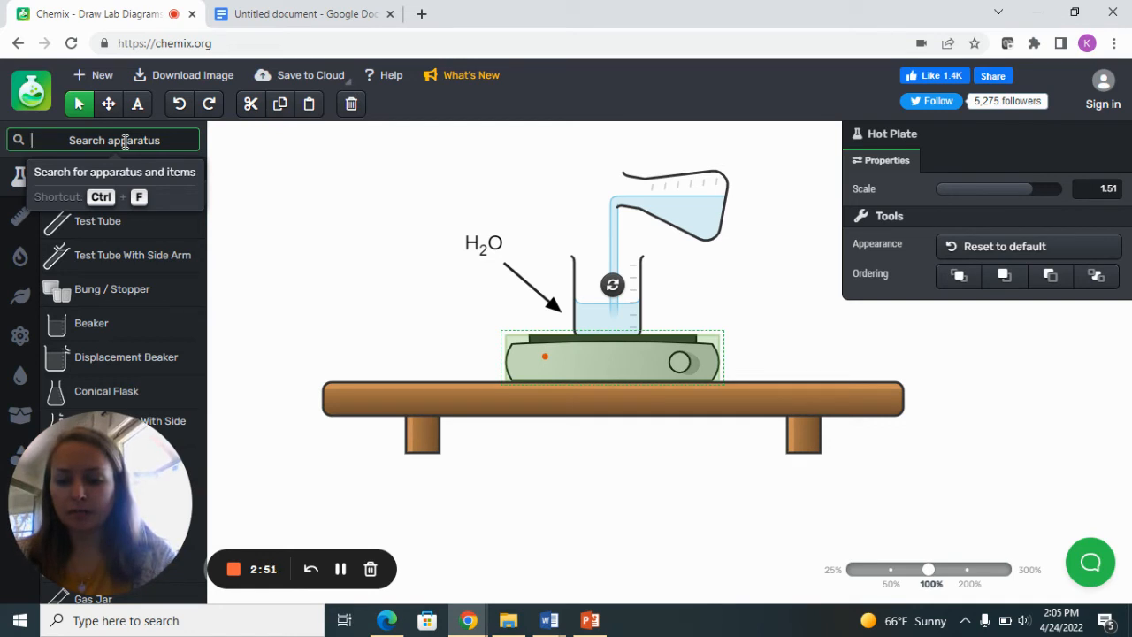
pyautogui.write('stir')
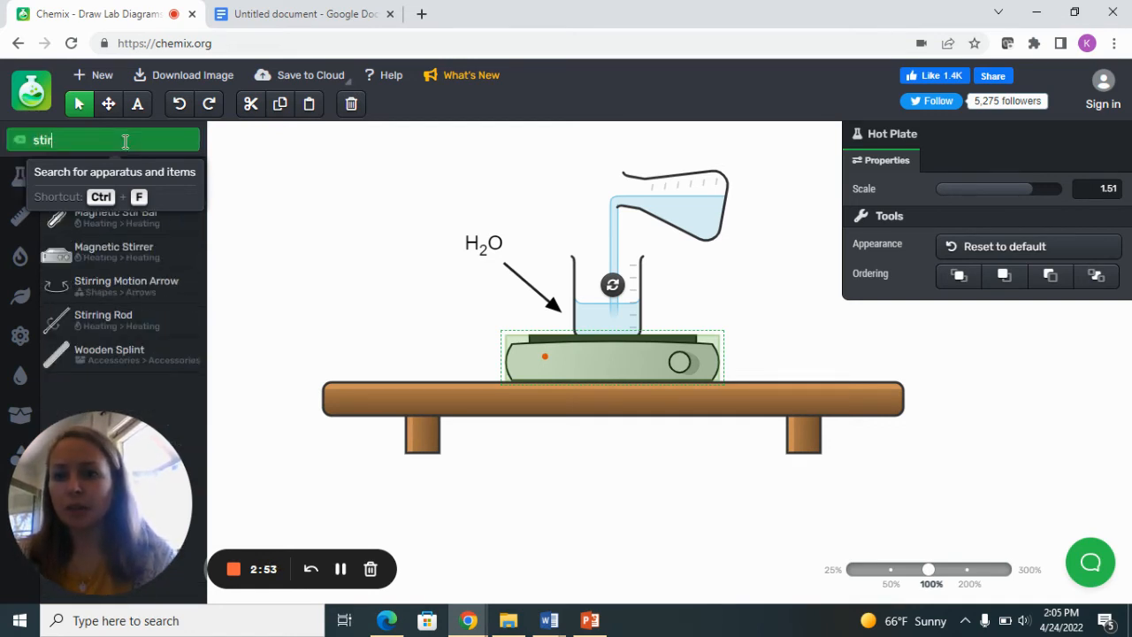
pyautogui.moveTo(35, 302)
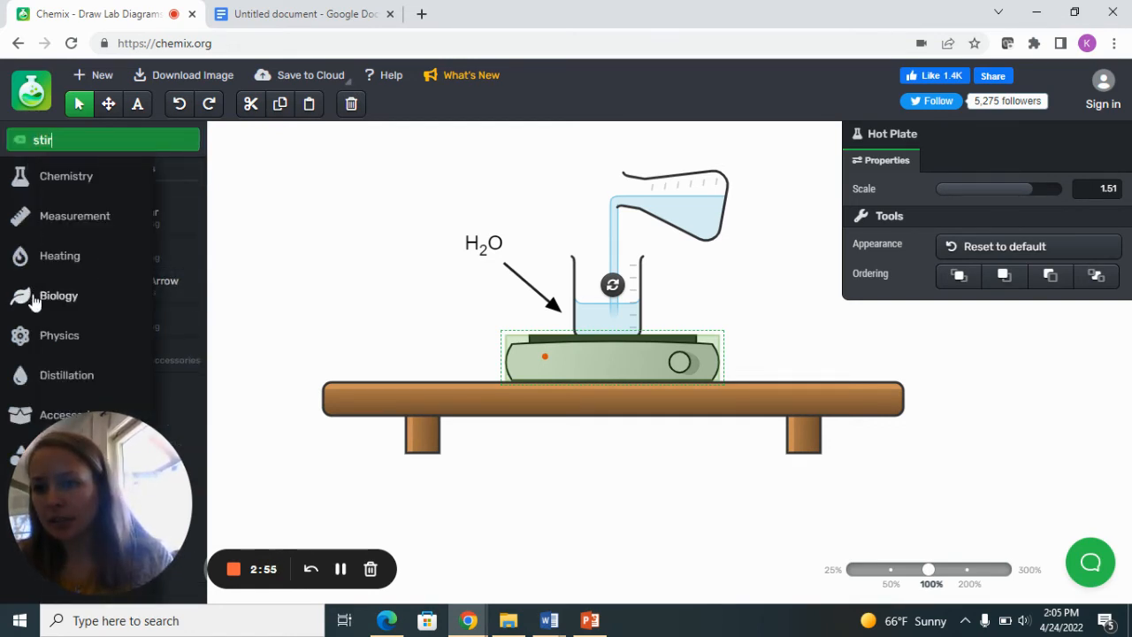
pyautogui.click(156, 328)
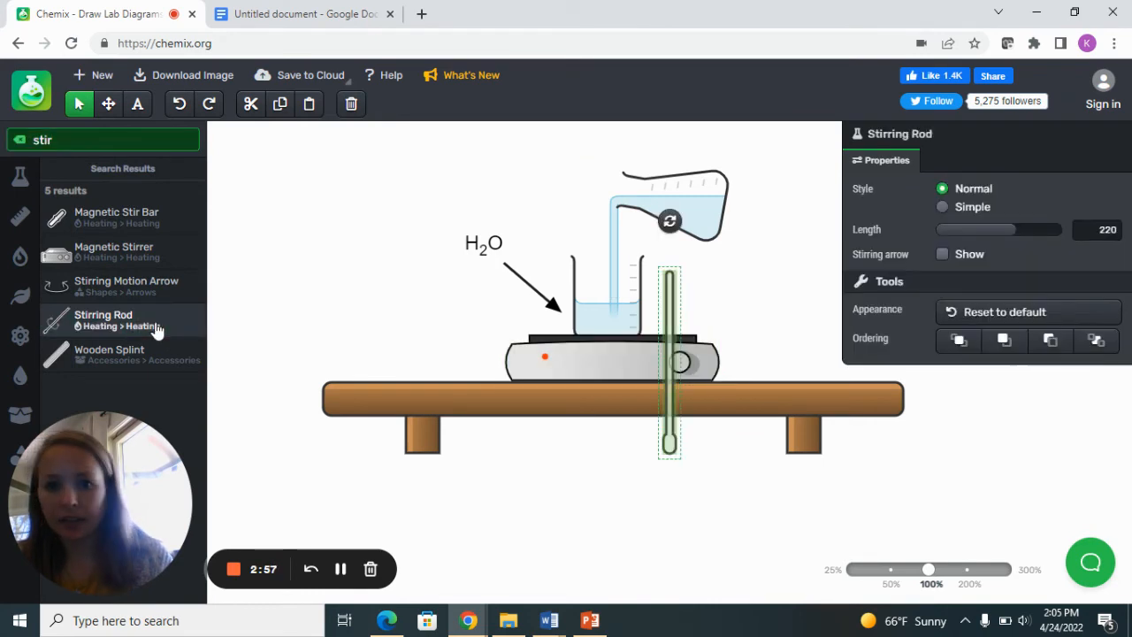
pyautogui.moveTo(673, 334); pyautogui.dragTo(604, 272)
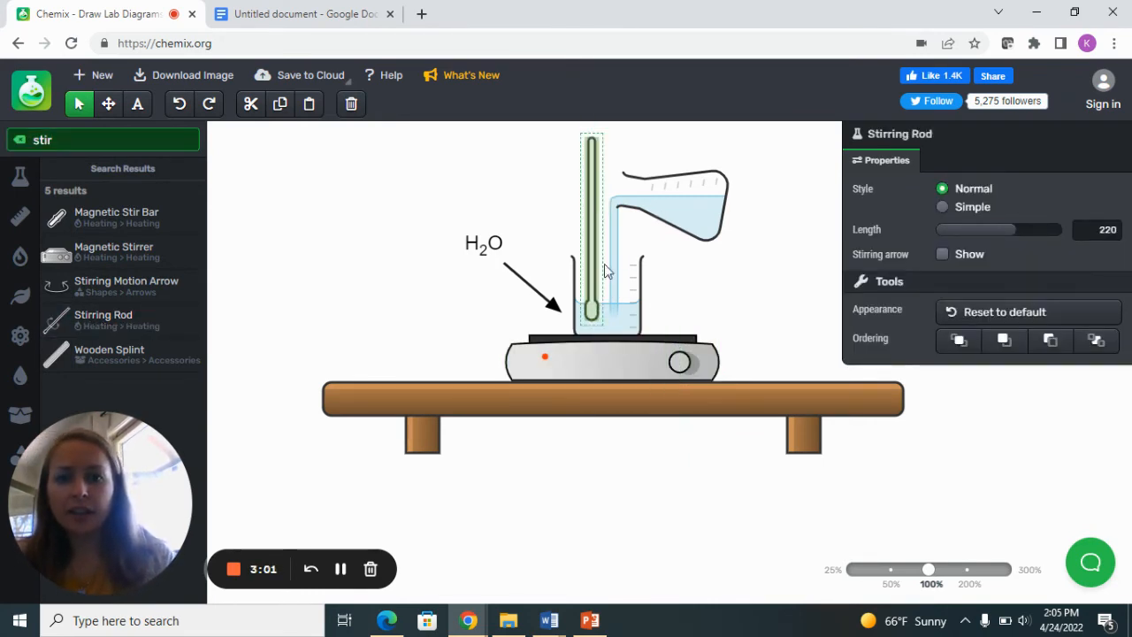
# Step: Add a Stirring Motion Arrow and place it around the stirring rod above the beaker
pyautogui.click(113, 291)
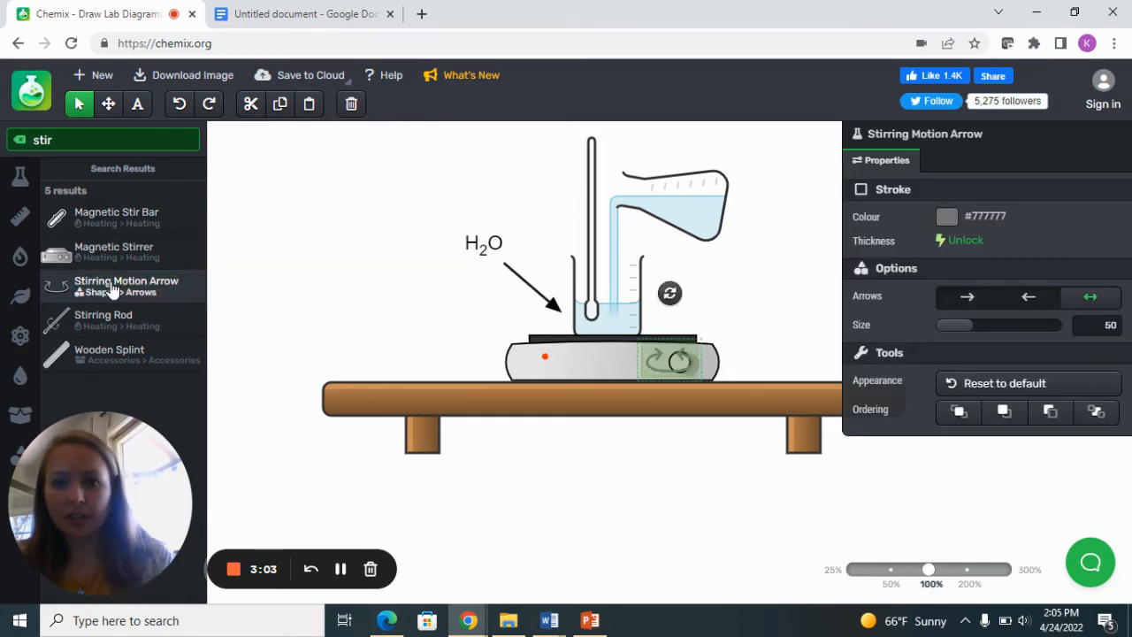
pyautogui.moveTo(662, 366); pyautogui.dragTo(582, 222)
pyautogui.click(727, 304)
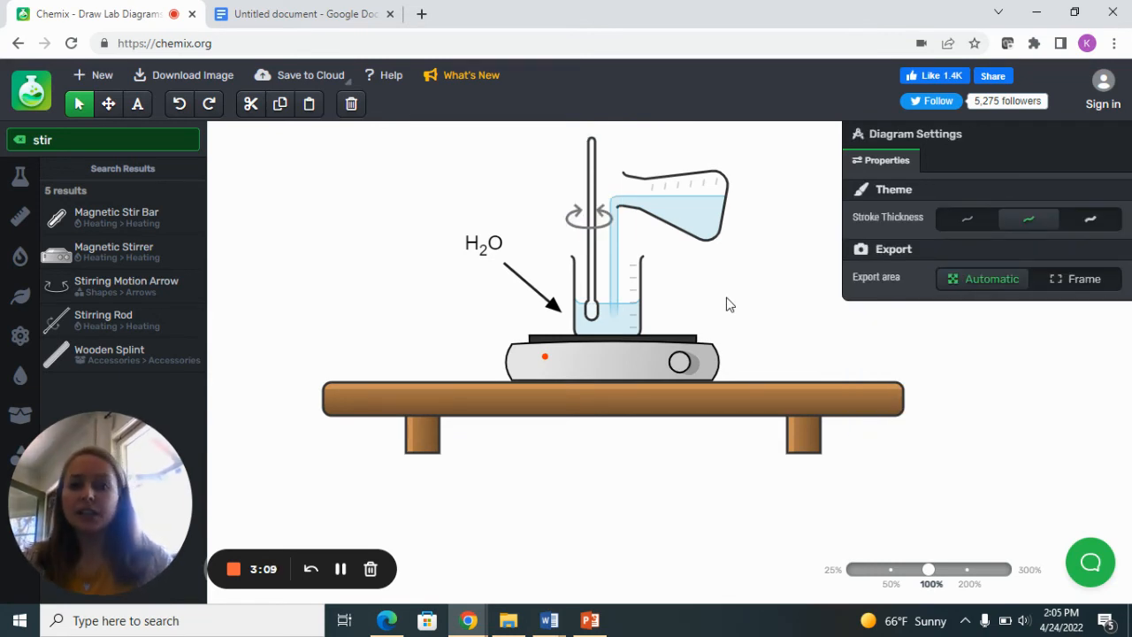
# Step: Browse the apparatus available in the Biology and Physics categories
pyautogui.moveTo(35, 230)
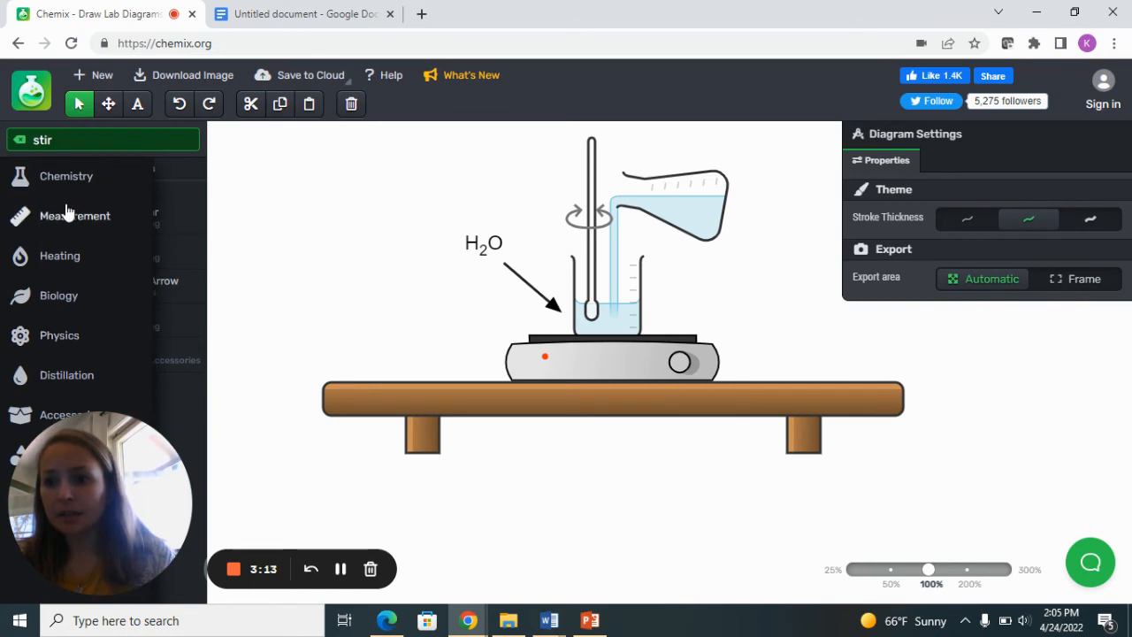
pyautogui.click(57, 312)
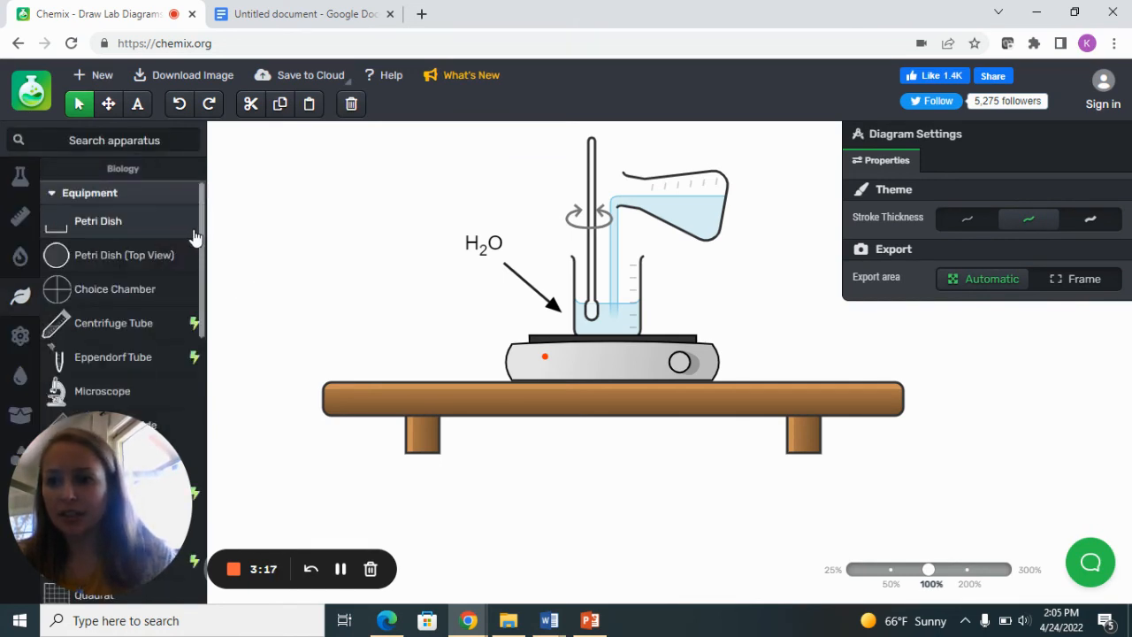
pyautogui.moveTo(202, 237); pyautogui.dragTo(217, 566)
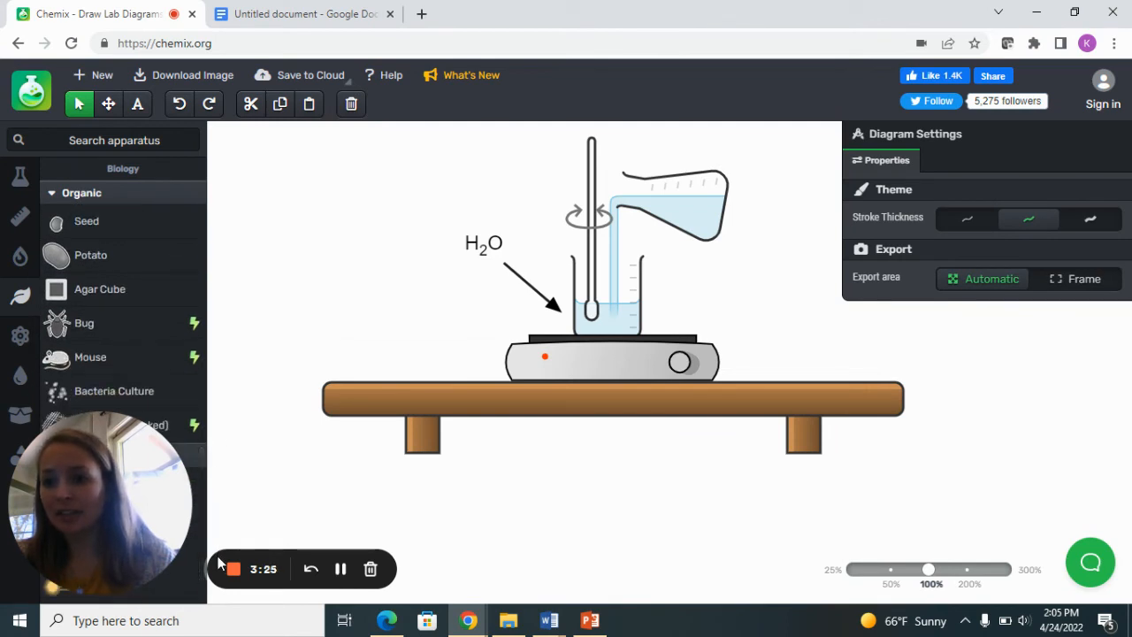
pyautogui.click(31, 338)
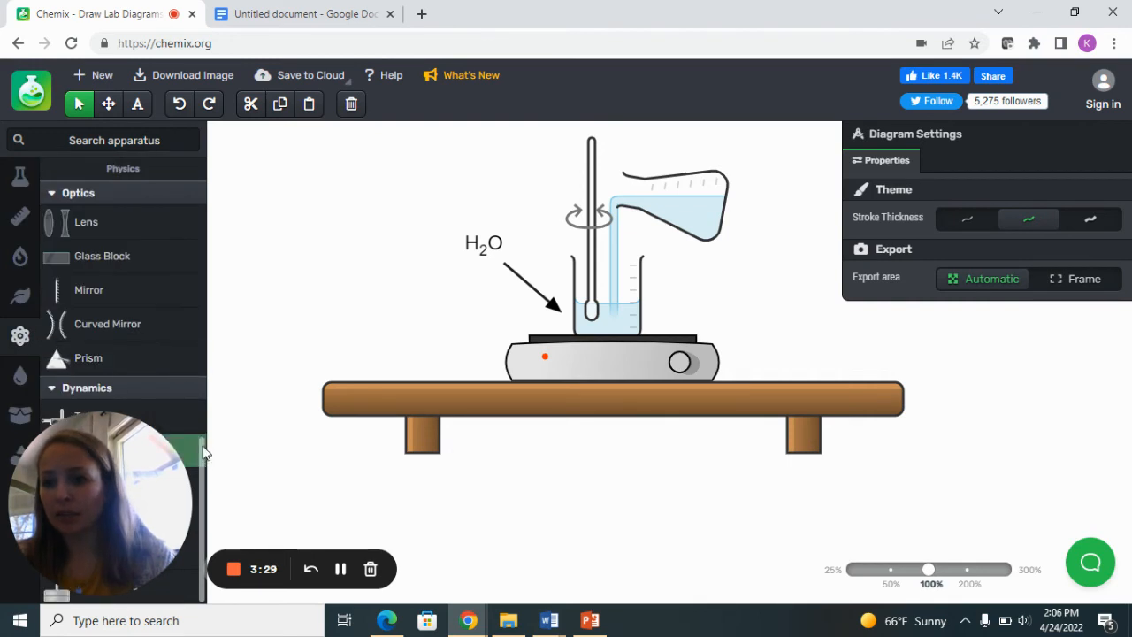
pyautogui.moveTo(207, 449)
pyautogui.mouseDown()
pyautogui.moveTo(211, 382)
pyautogui.moveTo(201, 466)
pyautogui.mouseUp()
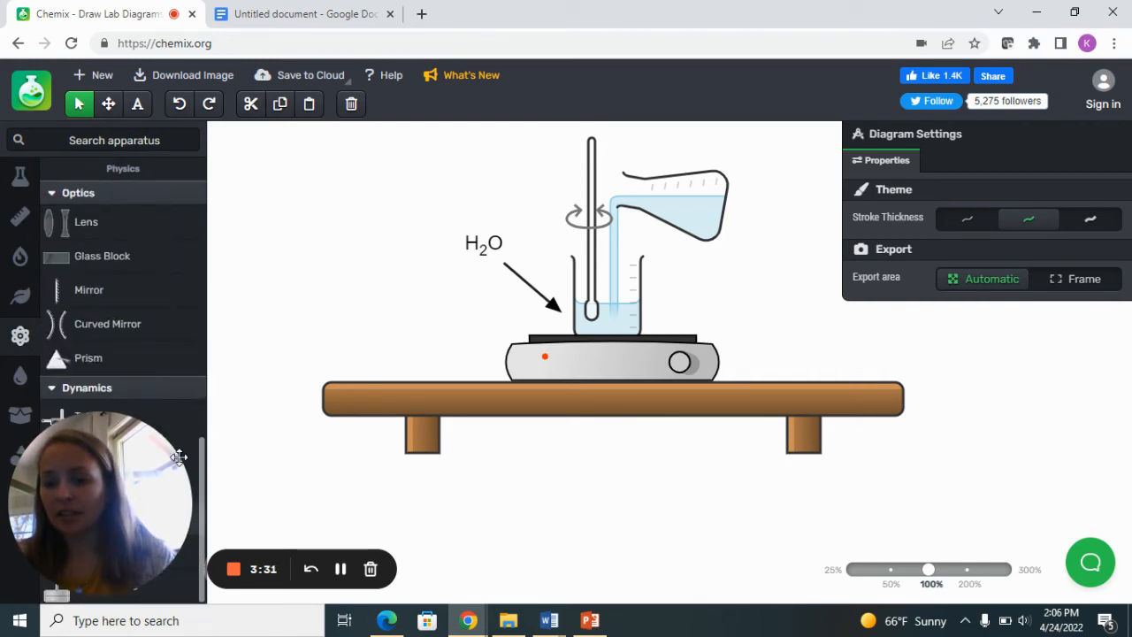
pyautogui.scroll(1, 174, 343)
pyautogui.scroll(3, 173, 343)
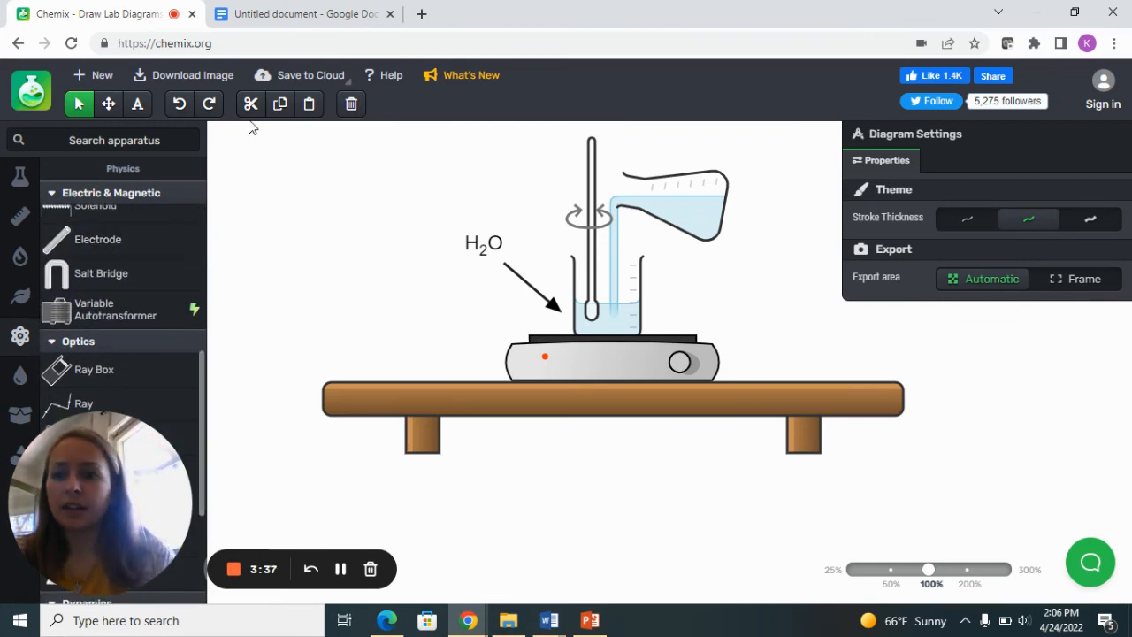
# Step: View the image download format options, close them, and switch to the untitled document in Google Docs
pyautogui.click(182, 80)
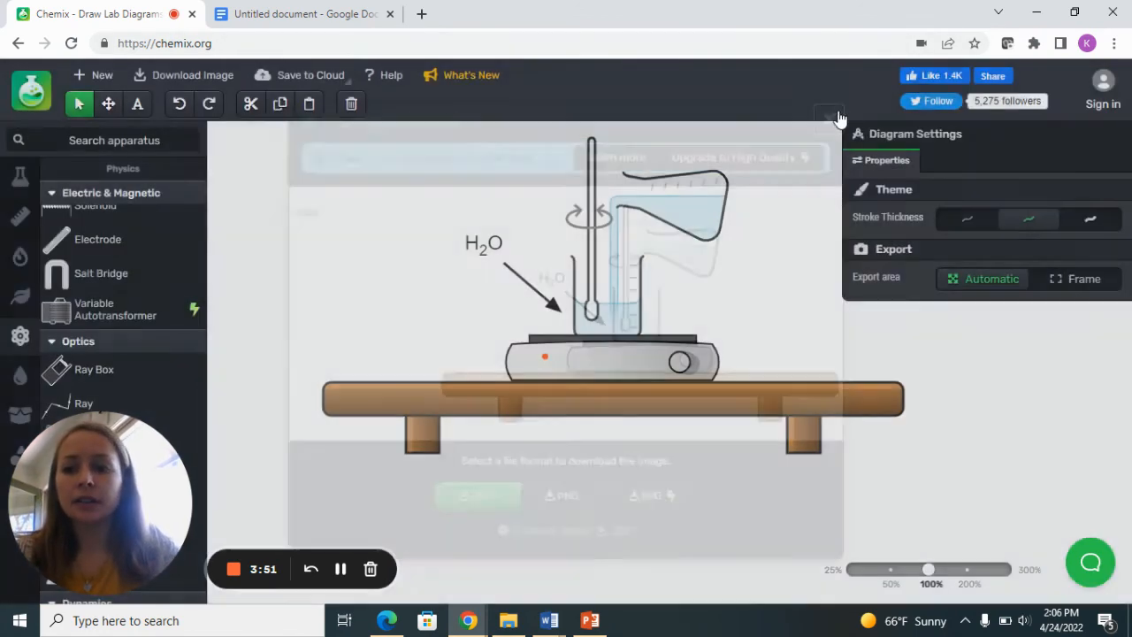
pyautogui.click(841, 110)
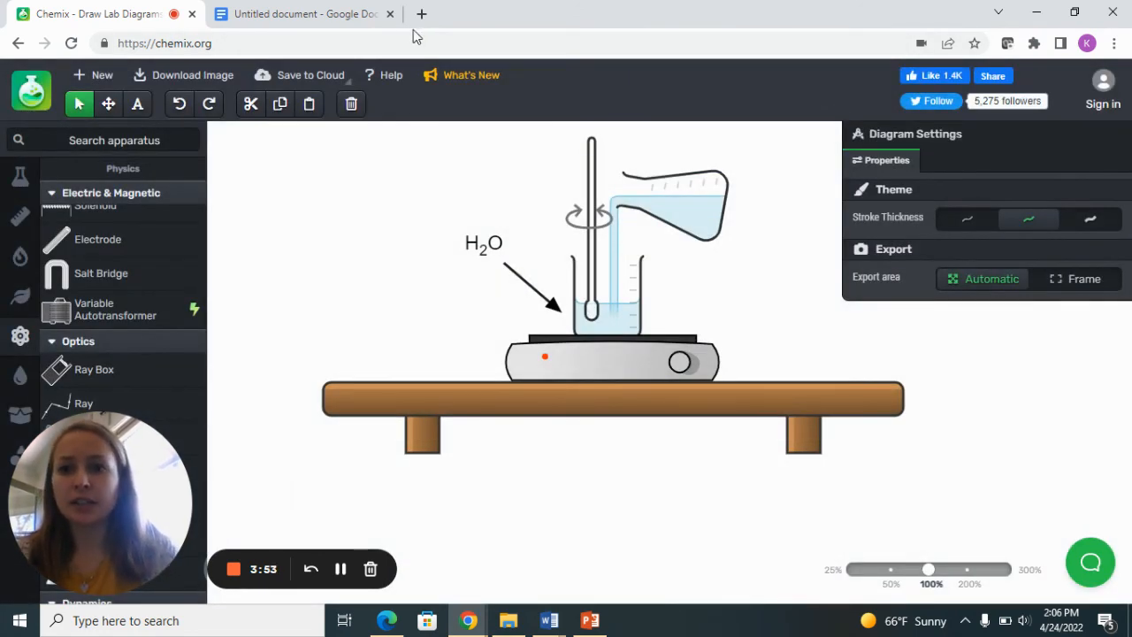
pyautogui.click(345, 19)
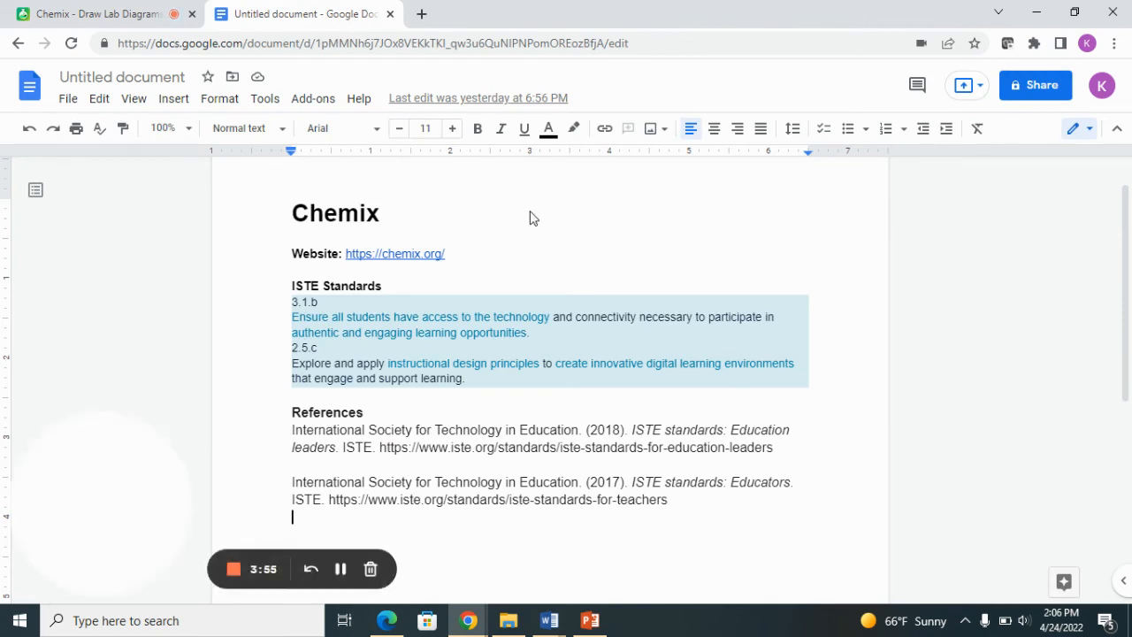